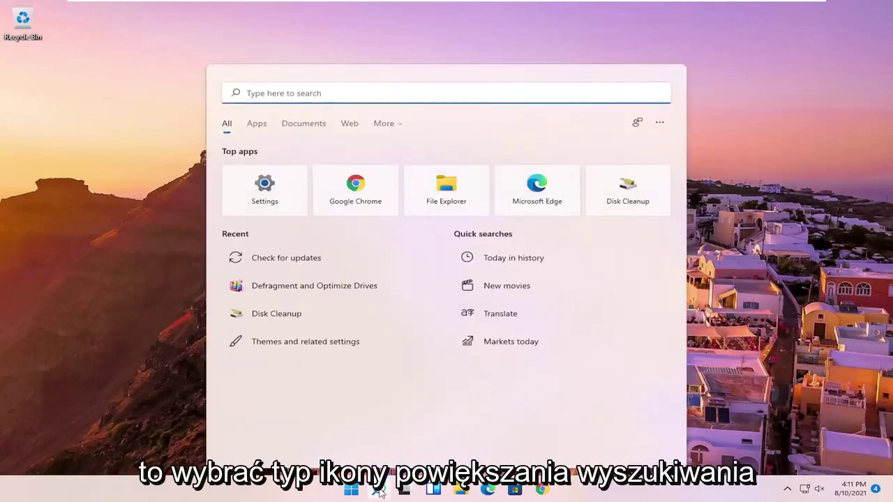
Step: Search Start for 'voice recorder'
type("voice ")
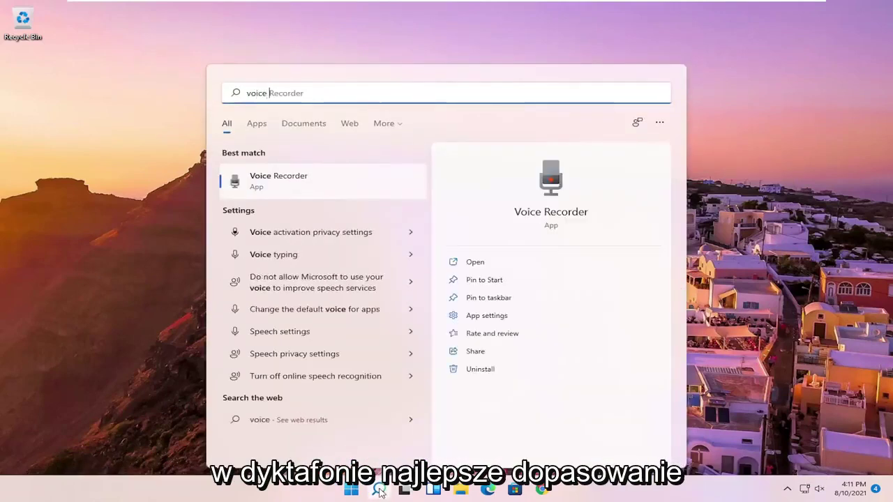
type("recorder")
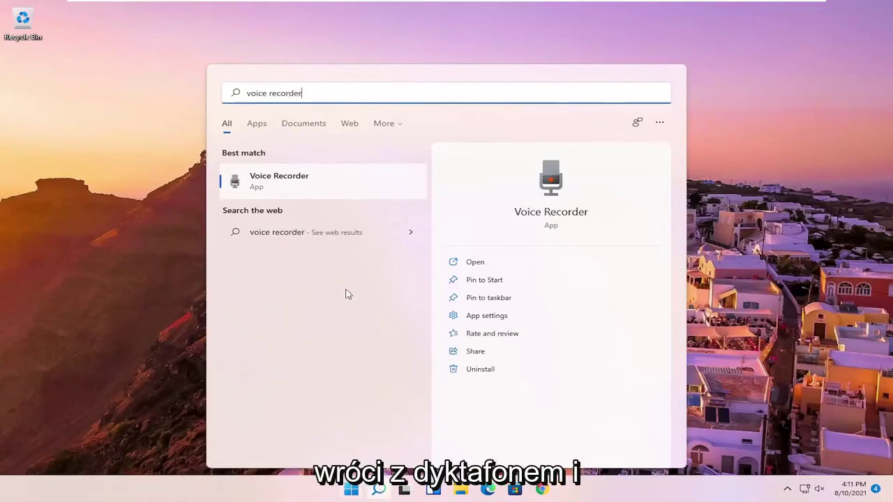
Step: Launch Voice Recorder, centre its window, and allow it microphone access
left_click(300, 183)
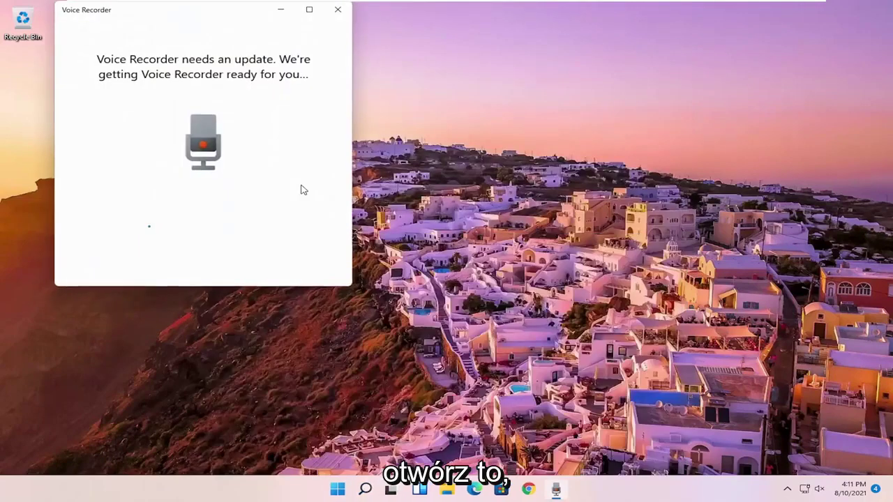
left_click_drag(223, 14, 447, 70)
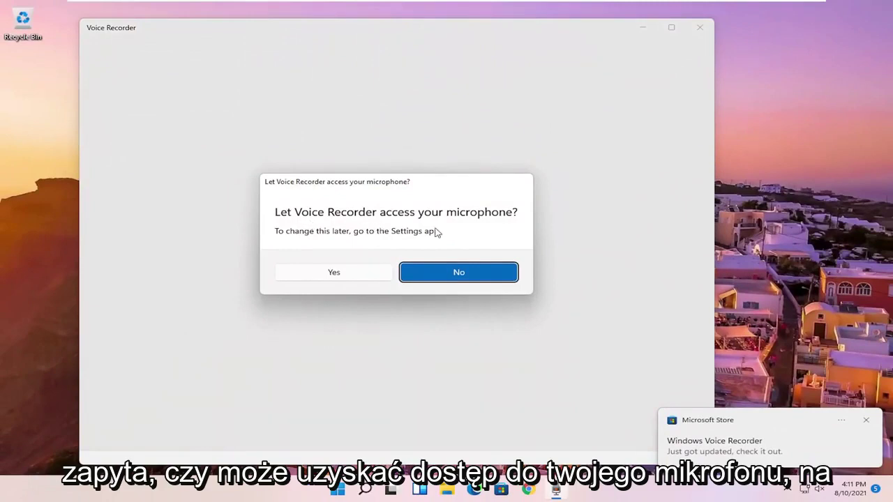
left_click(323, 278)
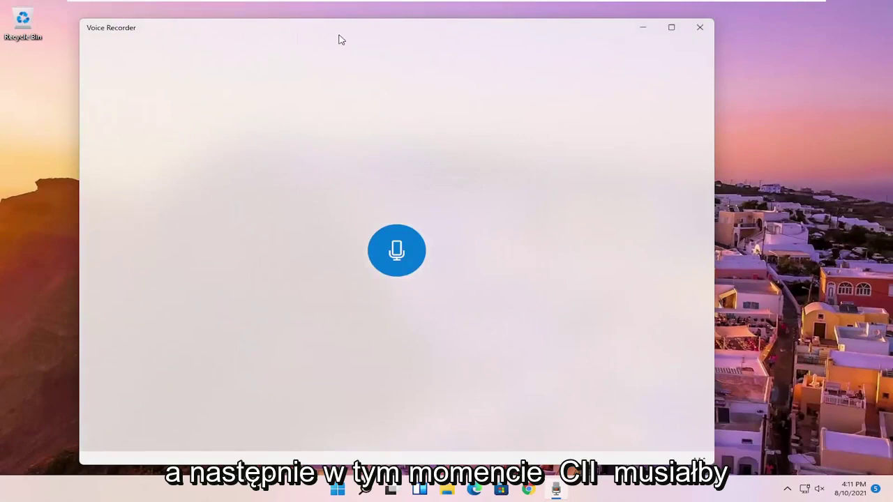
left_click_drag(339, 38, 388, 33)
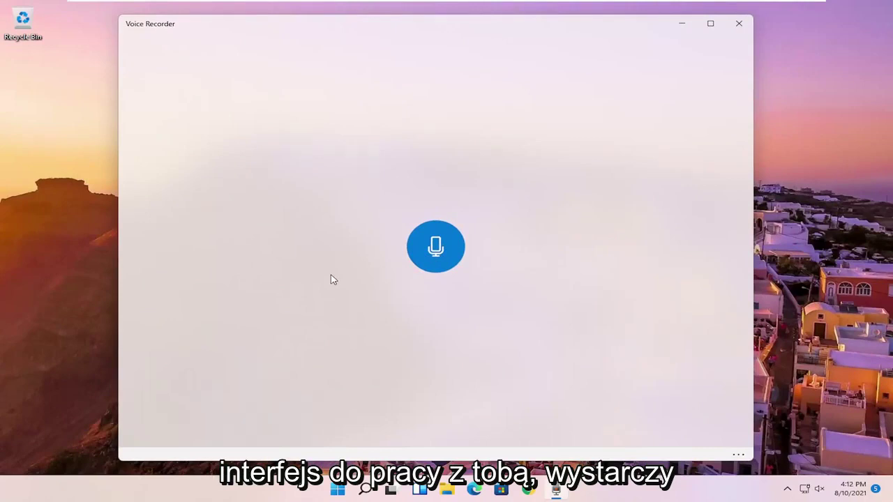
Step: Record a 13-second clip with one pause, marking 00:08, 00:10 and 00:11, then stop
left_click(430, 246)
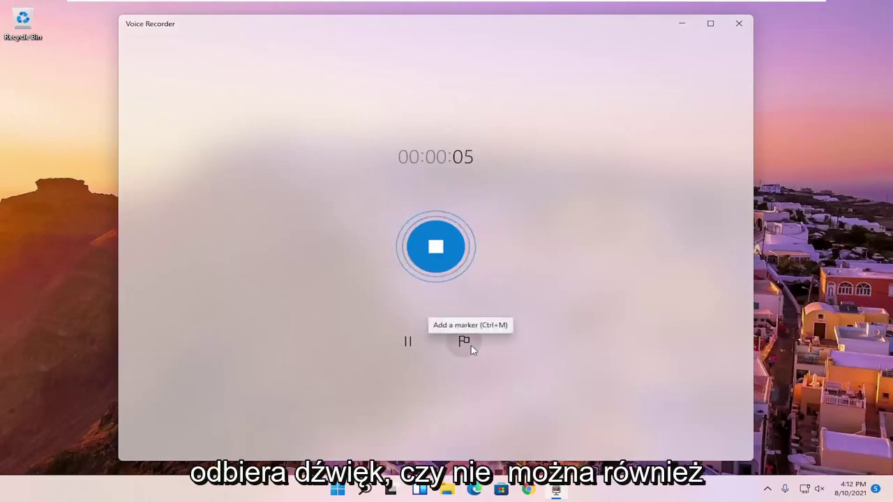
left_click(408, 345)
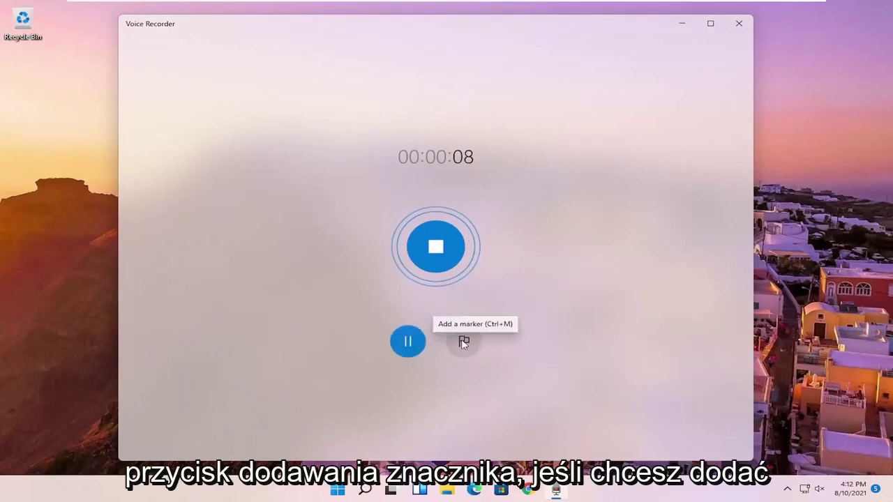
left_click(408, 341)
left_click(464, 342)
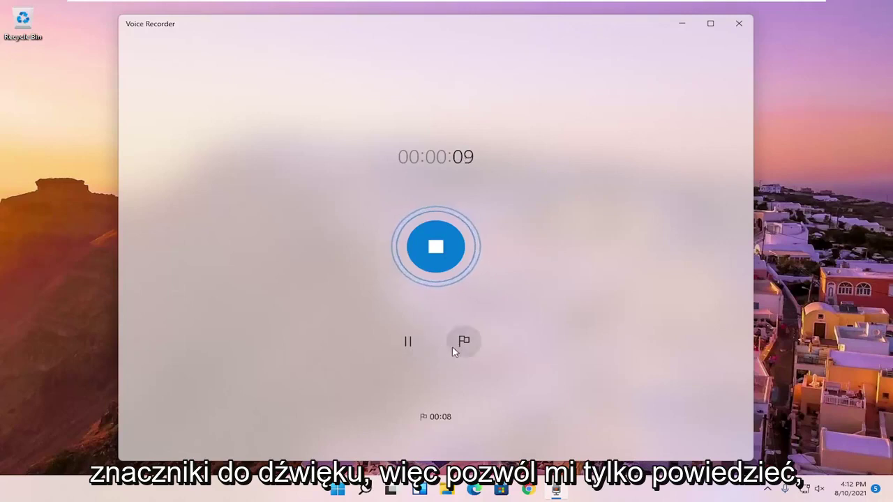
left_click(464, 345)
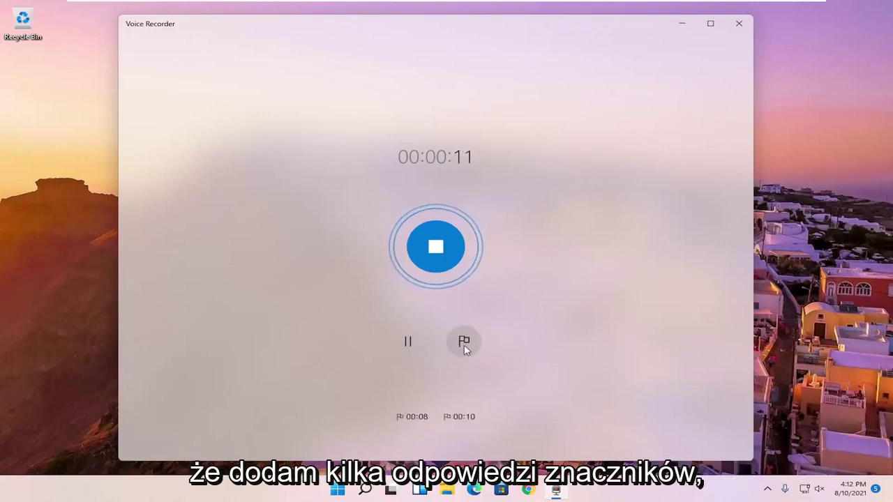
left_click(463, 345)
left_click(408, 343)
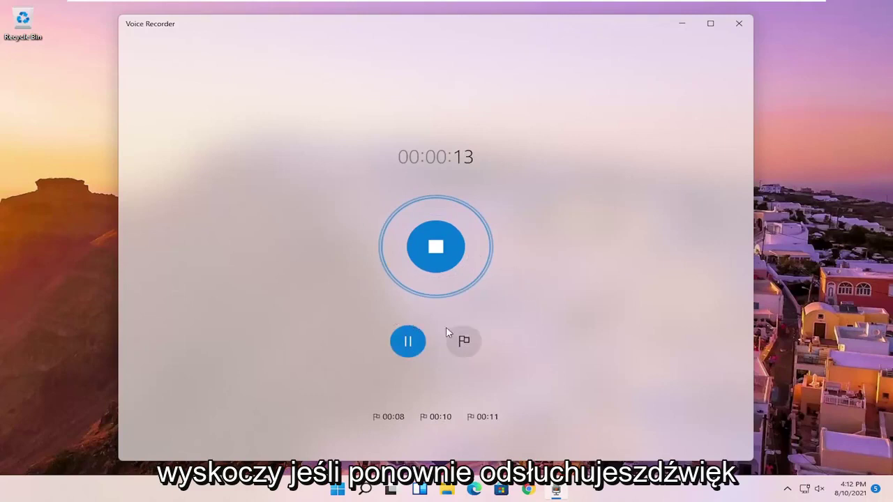
left_click(431, 249)
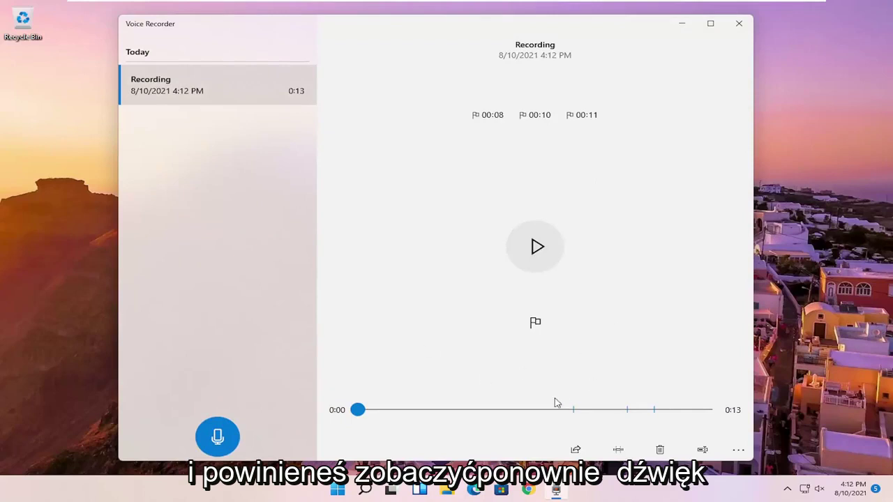
Step: Pause playback and jump through the 00:11, 00:10 and 00:08 markers
left_click(542, 257)
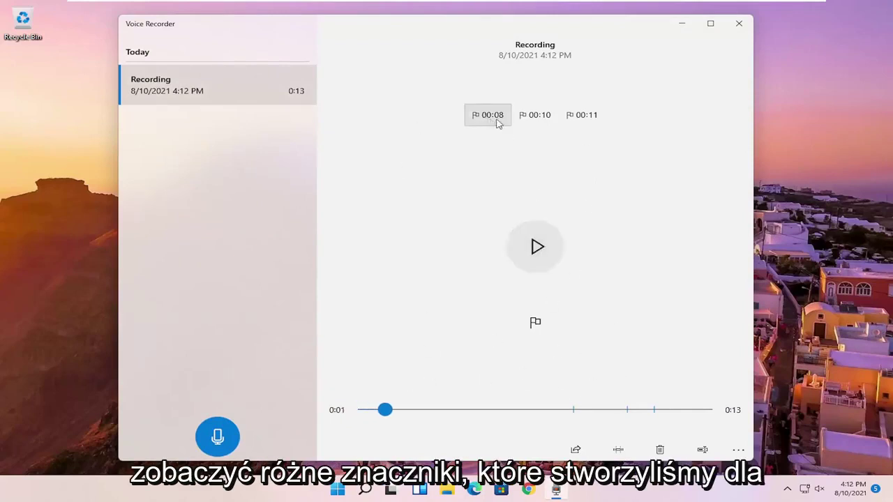
left_click(588, 120)
left_click(537, 118)
left_click(480, 120)
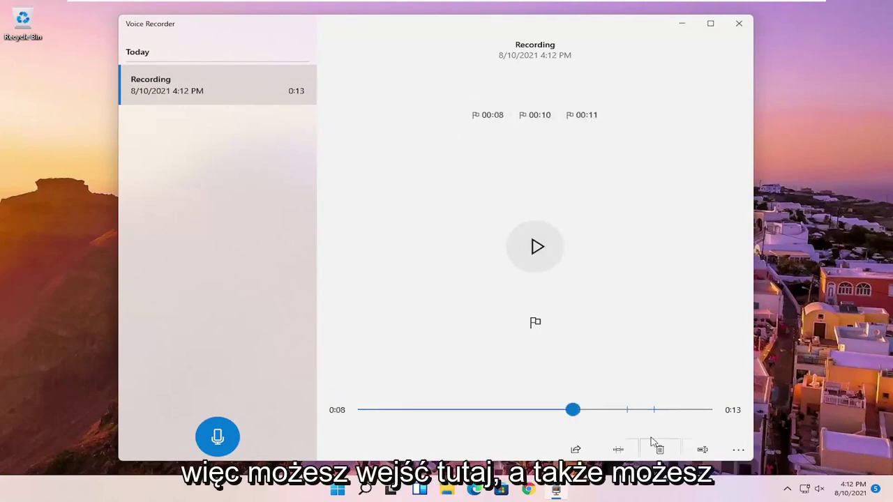
left_click(574, 452)
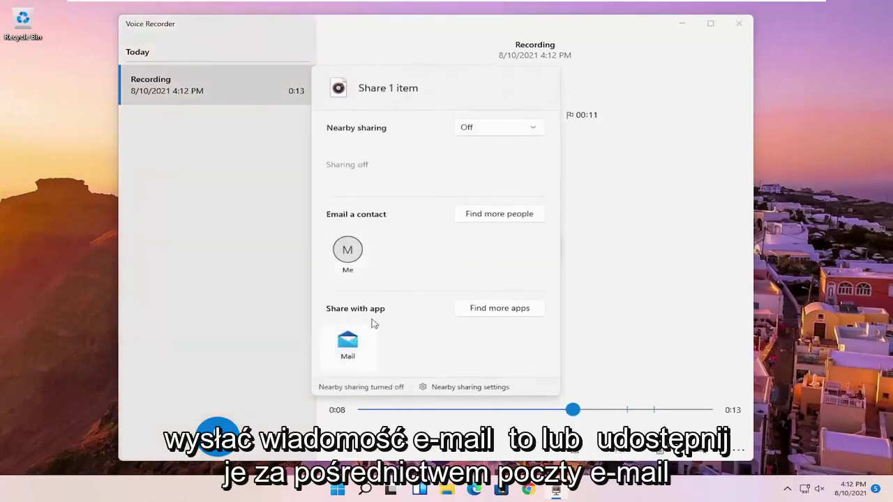
left_click(483, 133)
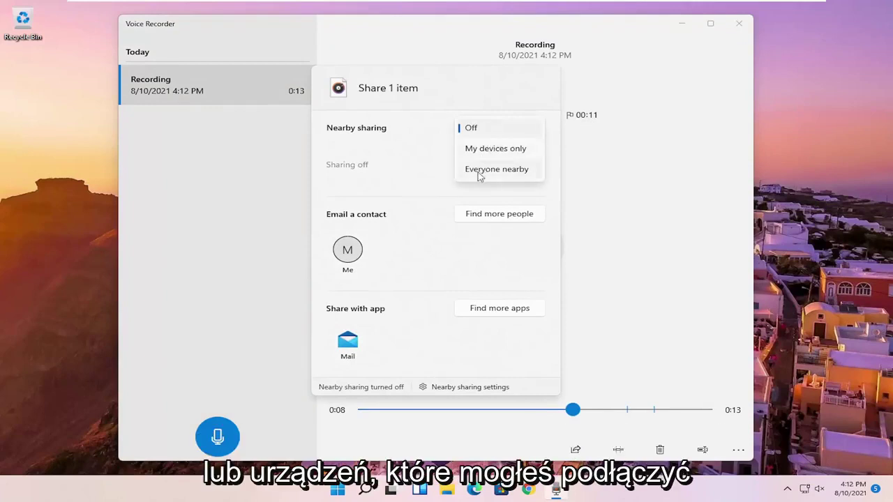
left_click(616, 271)
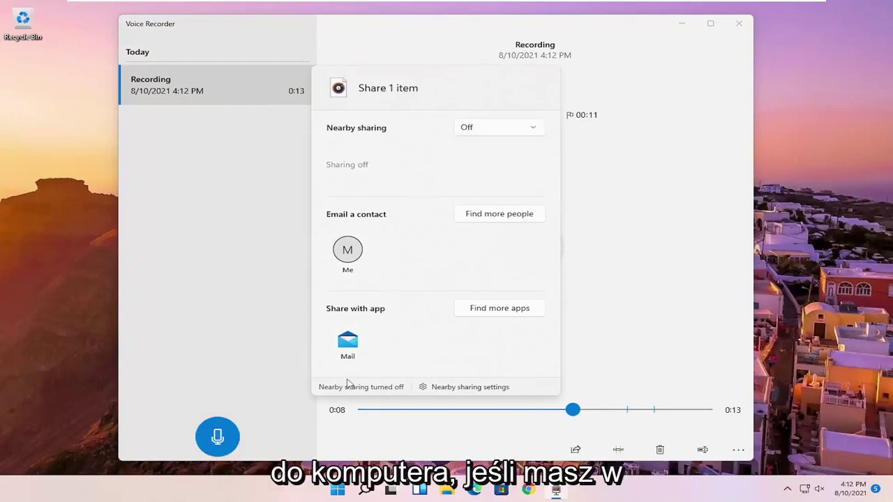
left_click(217, 310)
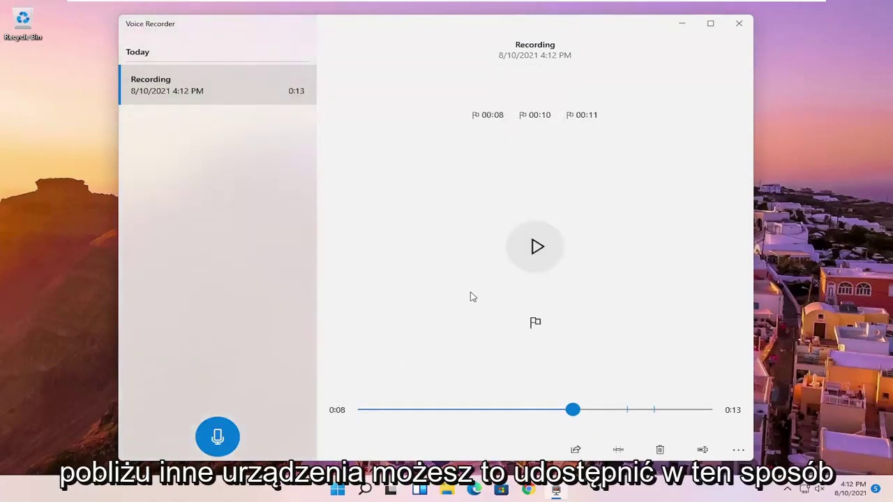
Step: Enter trim mode, keep the start handle at the beginning, and save the clip untrimmed
left_click(620, 450)
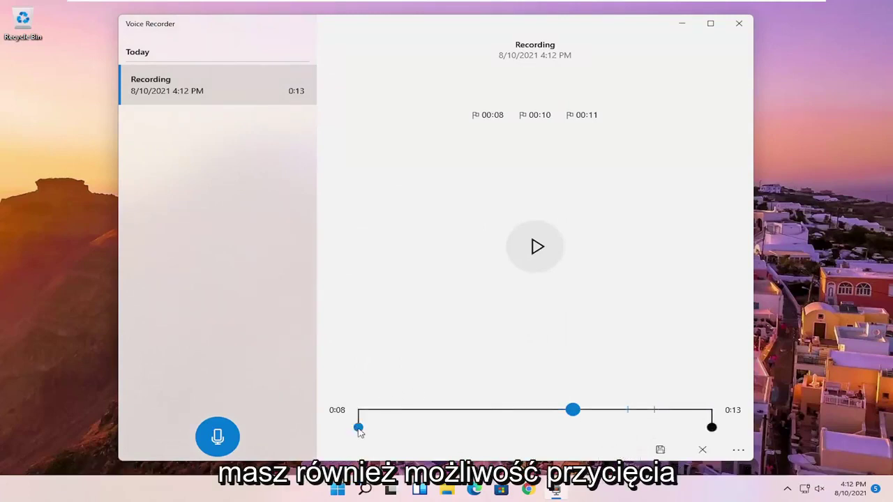
mouse_move(360, 434)
left_mouse_down()
mouse_move(381, 430)
mouse_move(356, 430)
left_mouse_up()
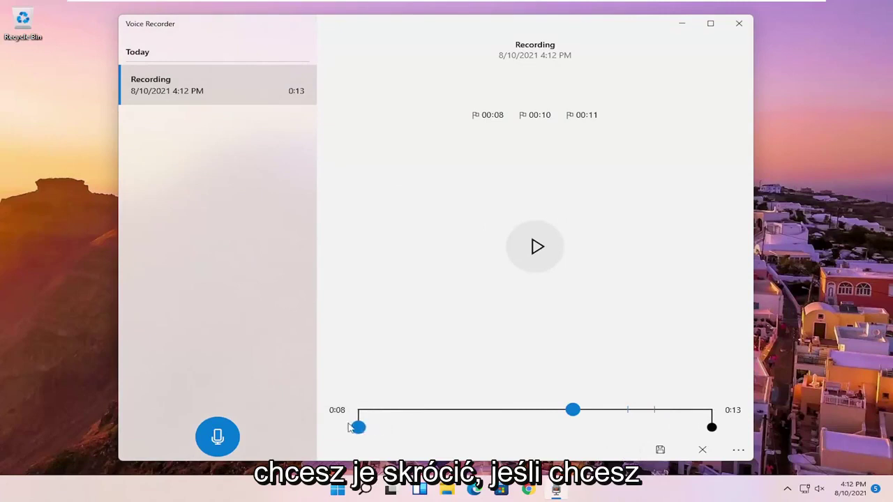
left_click(661, 451)
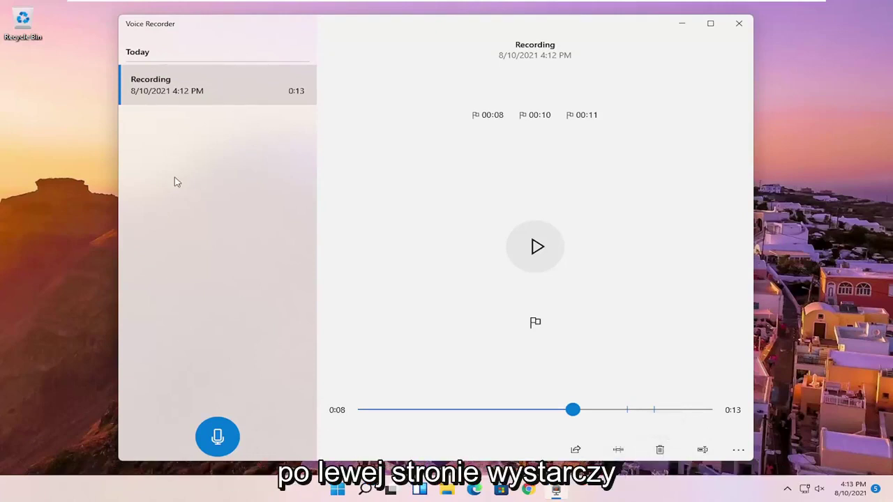
Step: Play the clip from 0:08 and rename it to 'What The Clip Is'
left_click(209, 84)
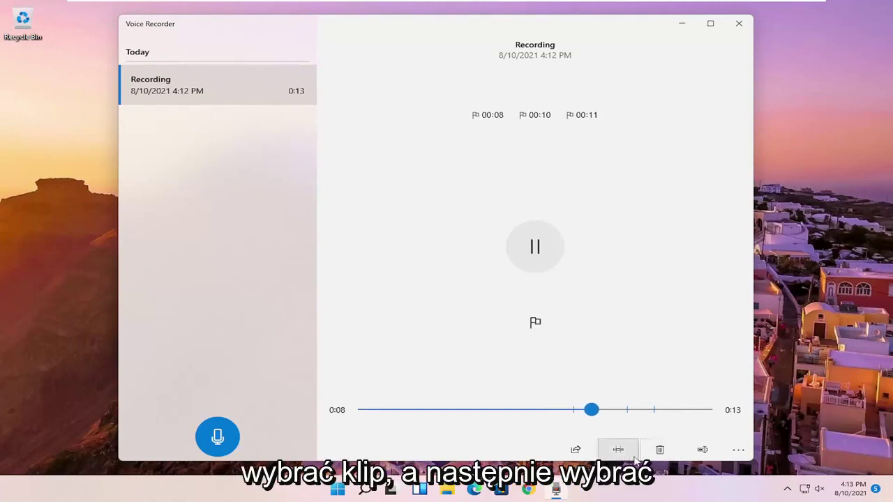
left_click(715, 452)
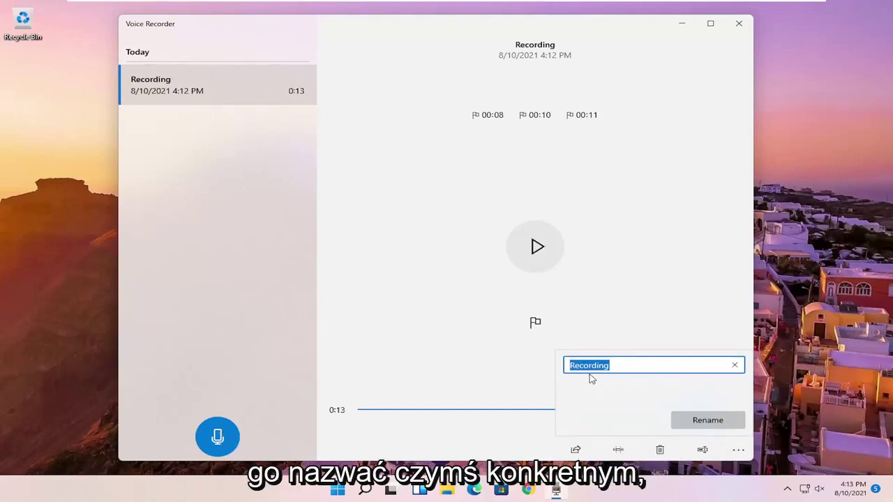
key("BackSpace")
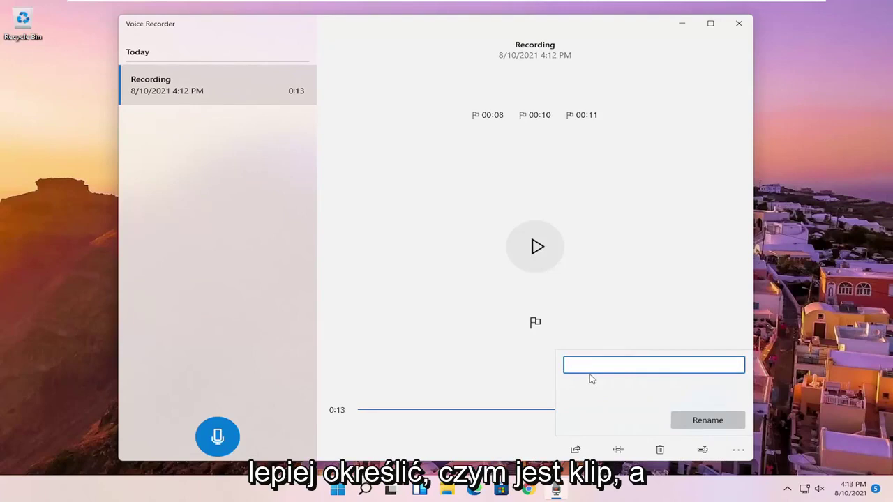
type("What The Clip Is")
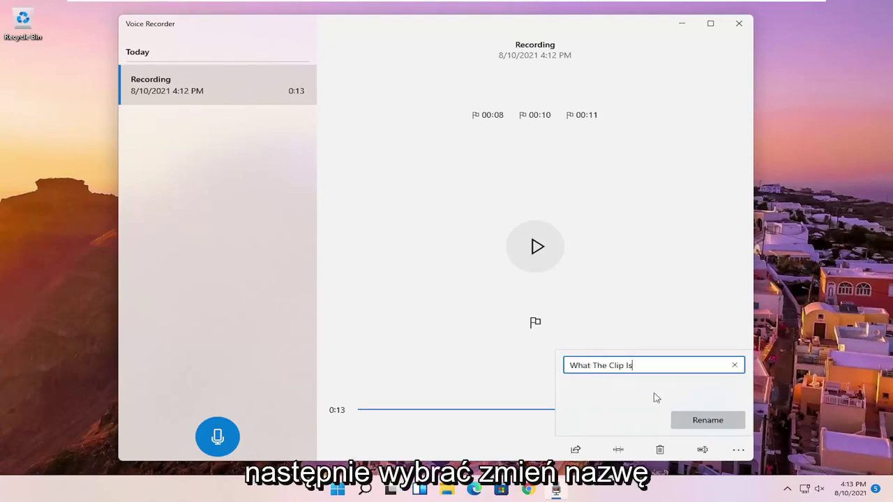
left_click(707, 421)
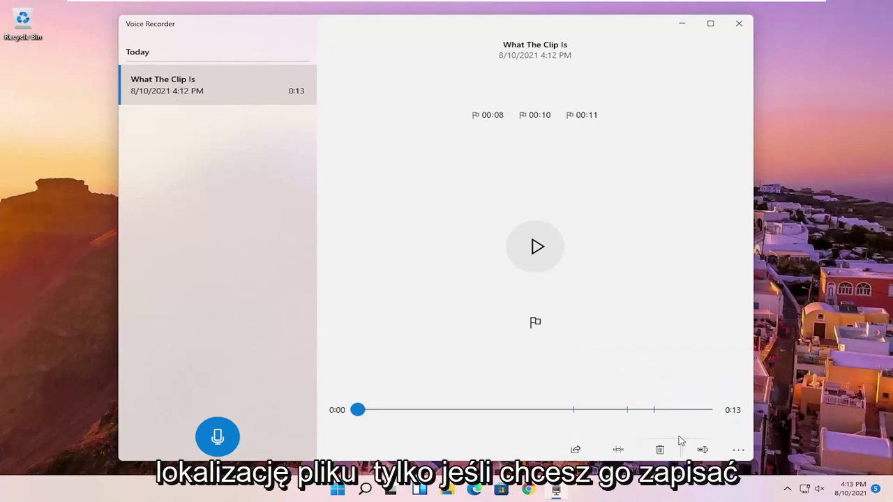
Step: Show the clip's file in its Sound recordings folder in File Explorer
left_click(739, 451)
left_click(741, 450)
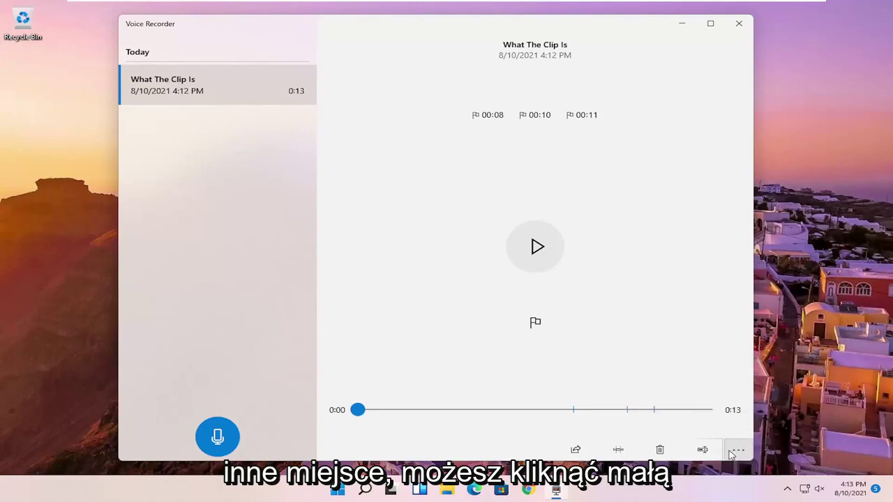
left_click(739, 452)
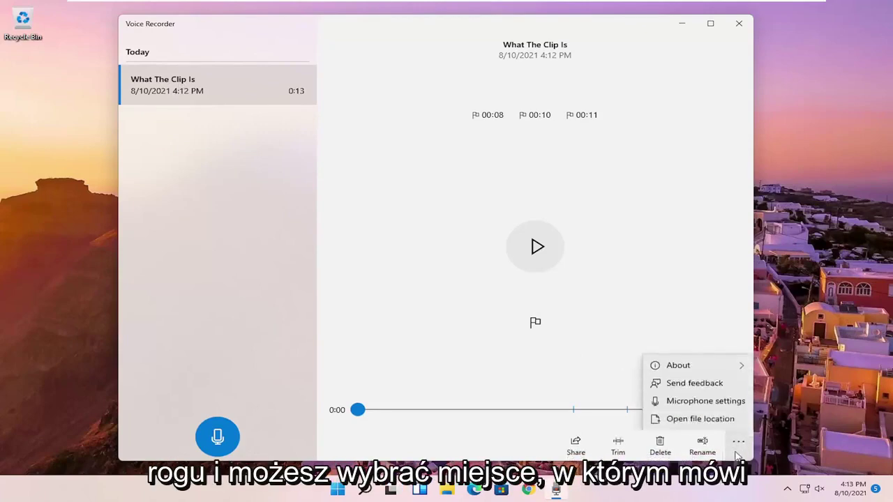
left_click(701, 418)
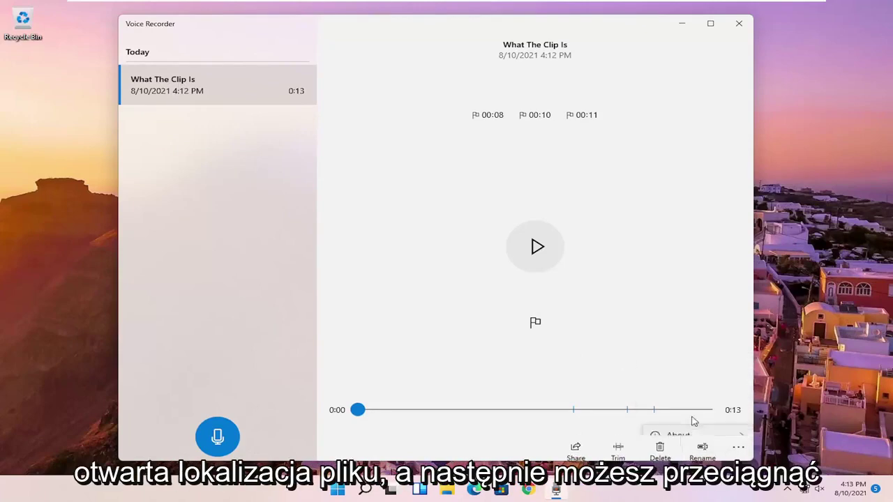
Step: Check the clip file's properties, then close the properties dialog and File Explorer
left_click_drag(245, 181, 283, 196)
right_click(254, 184)
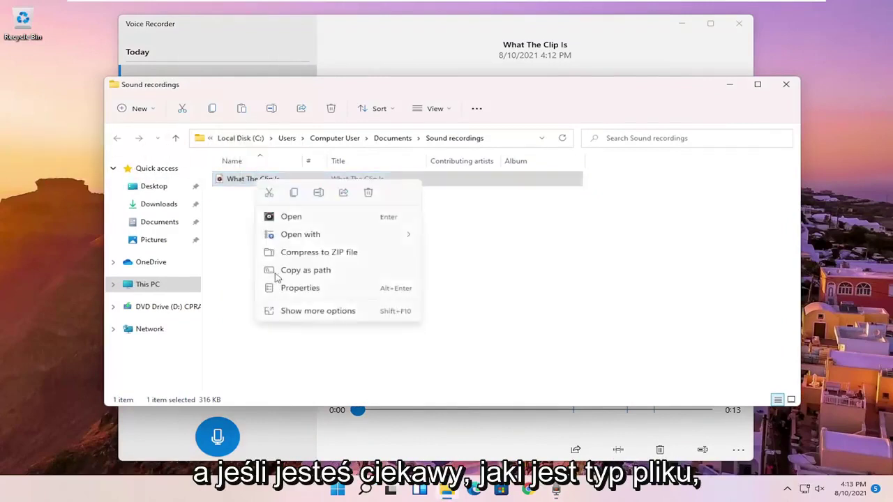
left_click(294, 288)
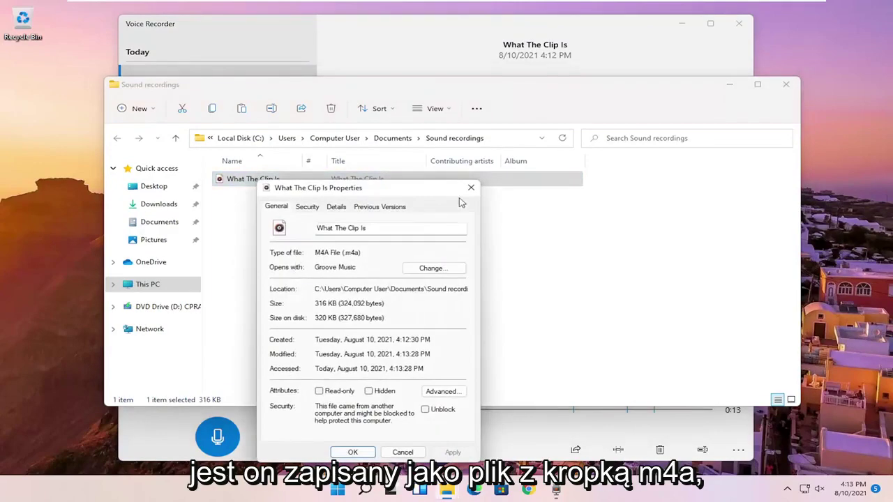
left_click(471, 188)
left_click(787, 85)
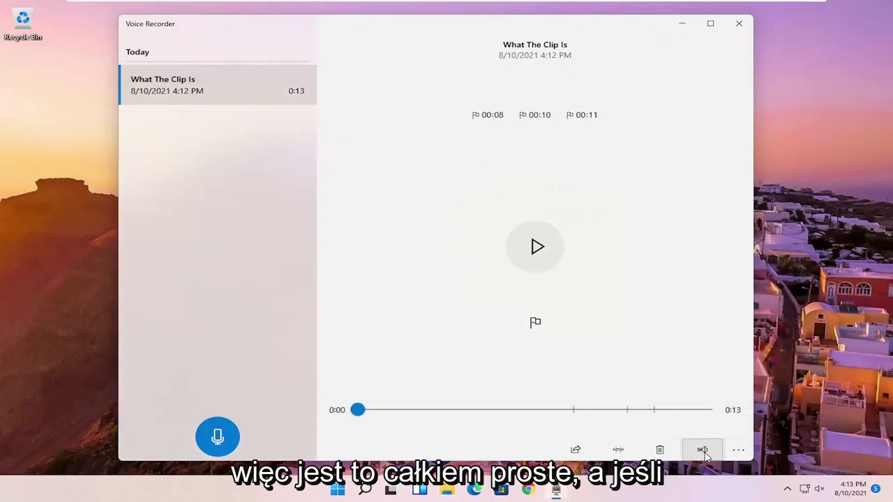
Step: Open Voice Recorder's About info and go to the microphone privacy settings
left_click(744, 452)
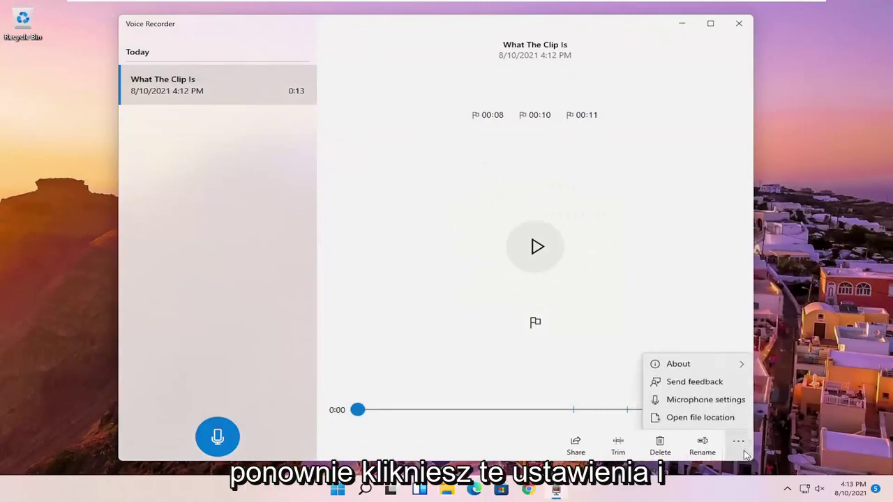
left_click(679, 364)
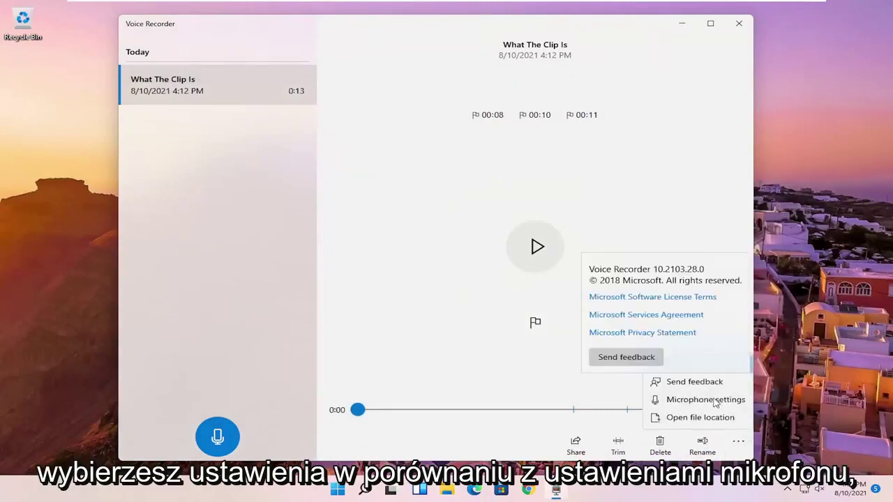
left_click(713, 400)
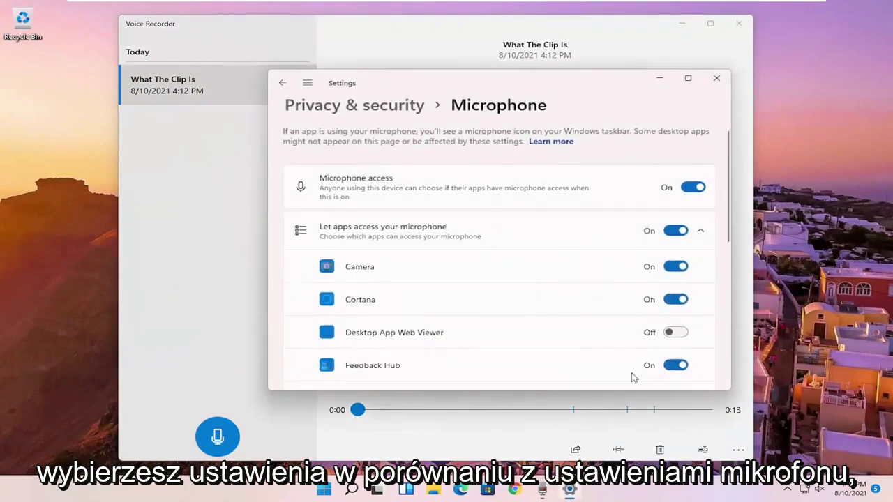
Step: Scroll to confirm Voice Recorder's microphone access is On, then close Settings
scroll(534, 203, "down", 5)
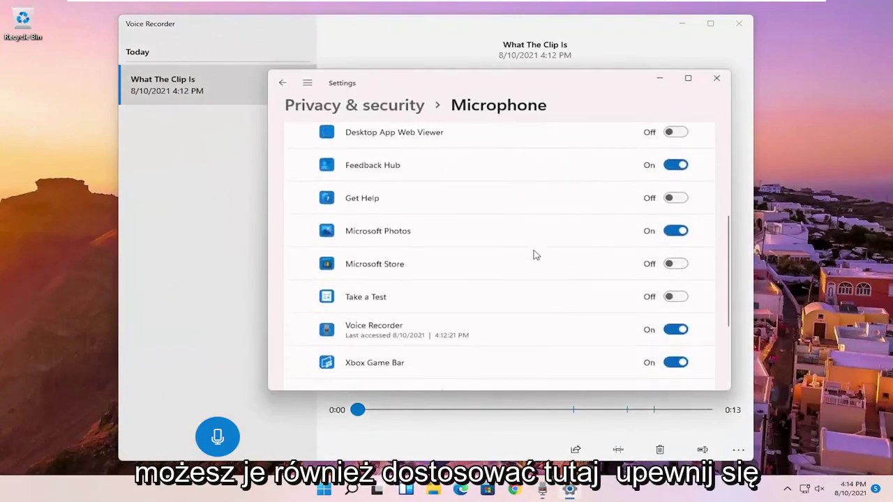
scroll(554, 254, "down", 1)
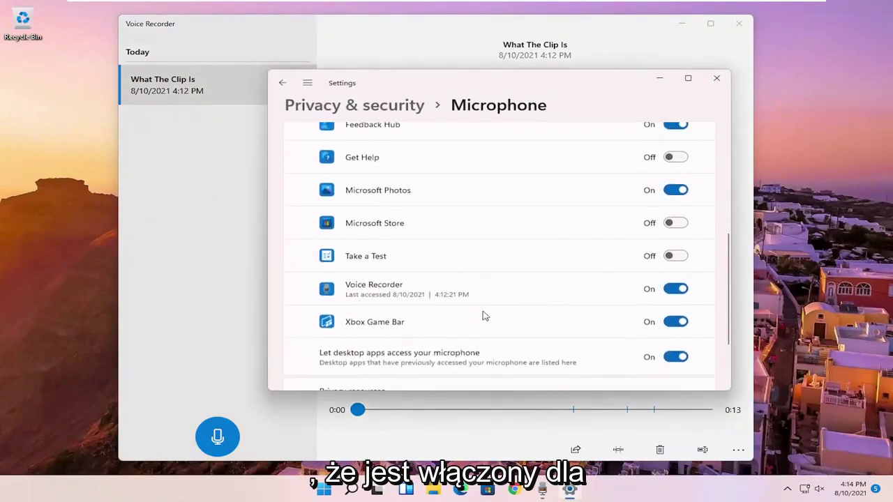
scroll(467, 328, "down", 2)
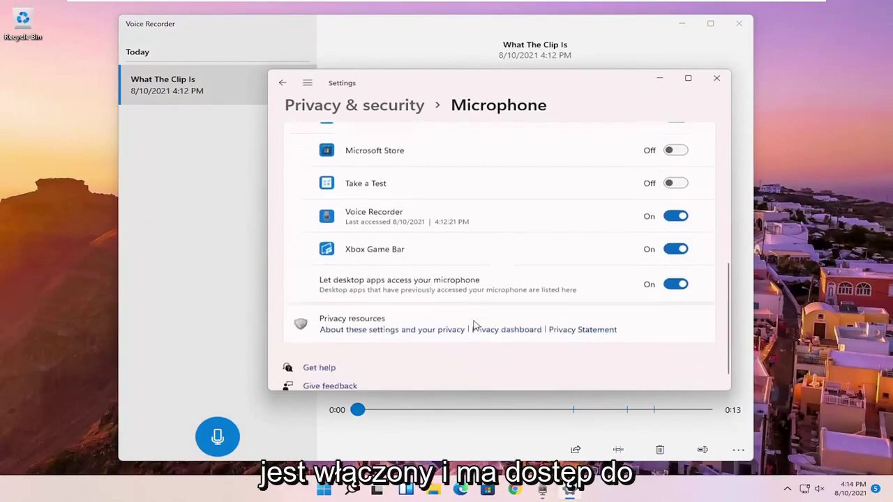
left_click(717, 79)
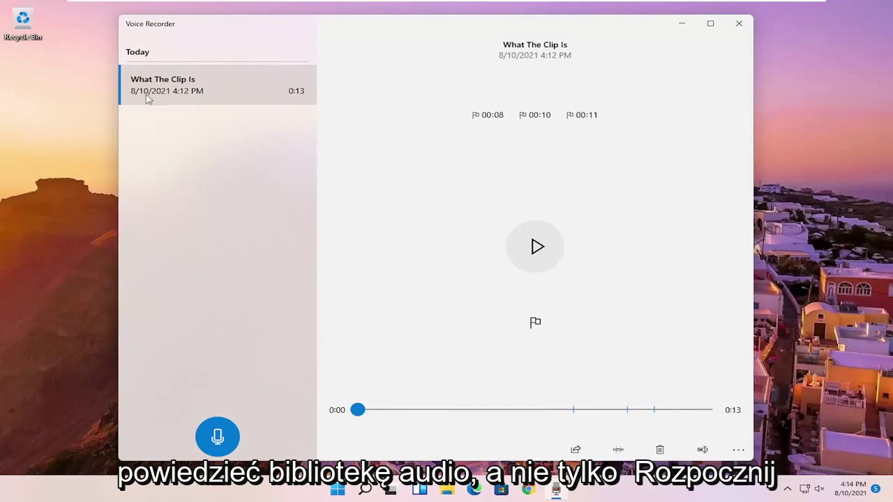
left_click(738, 23)
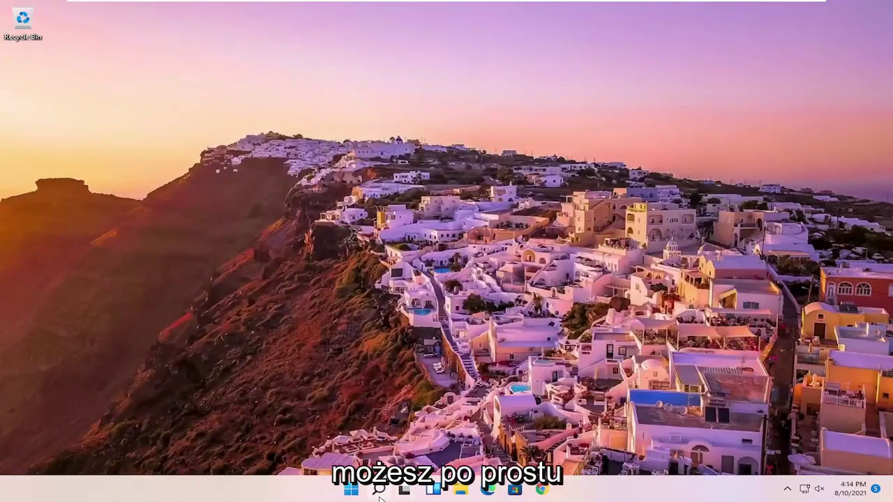
left_click(379, 496)
type("audio")
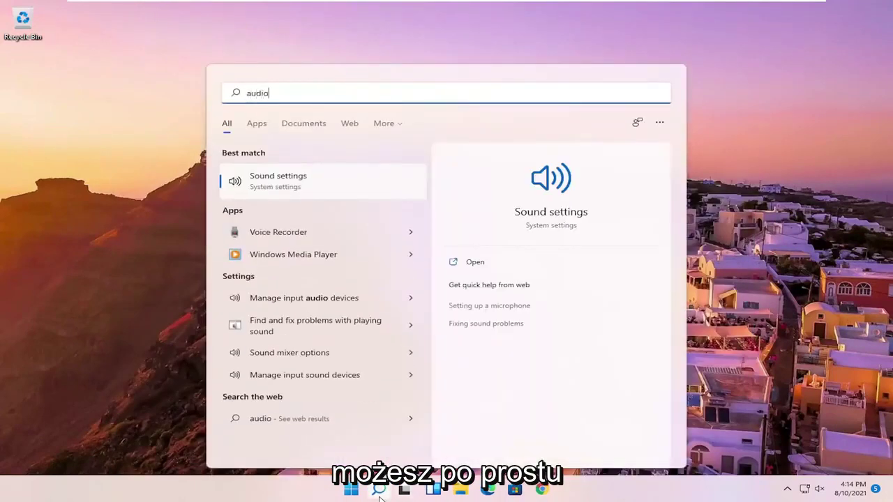
left_click(313, 233)
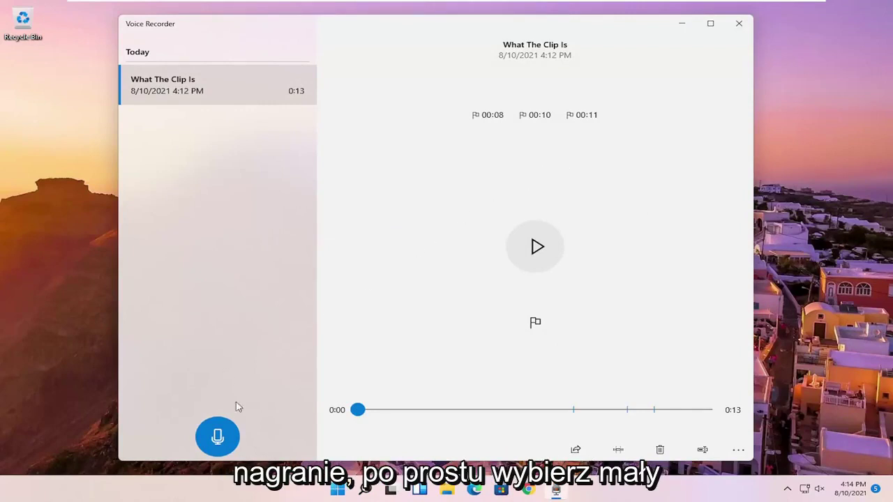
Step: Record and save a new 2-second clip named Recording
left_click(222, 437)
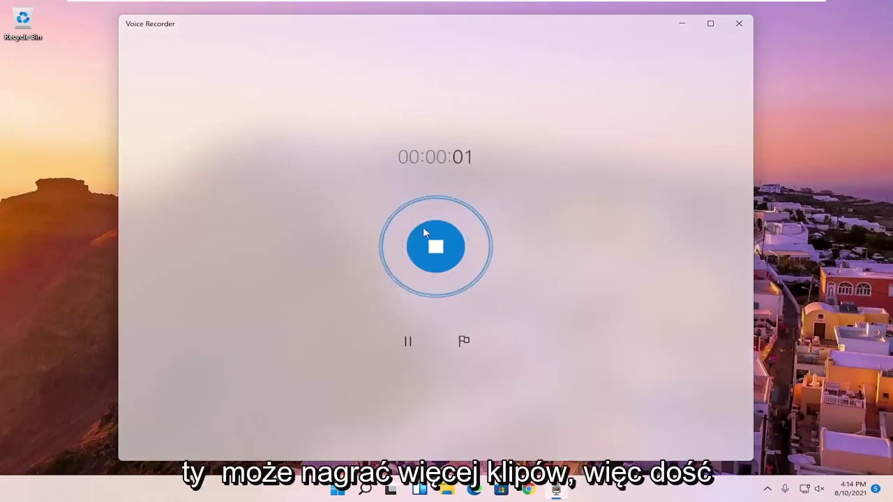
left_click(438, 247)
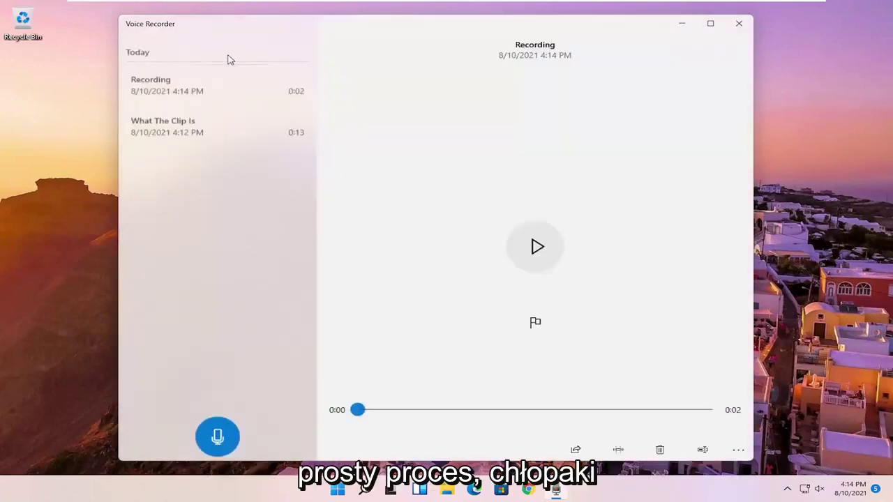